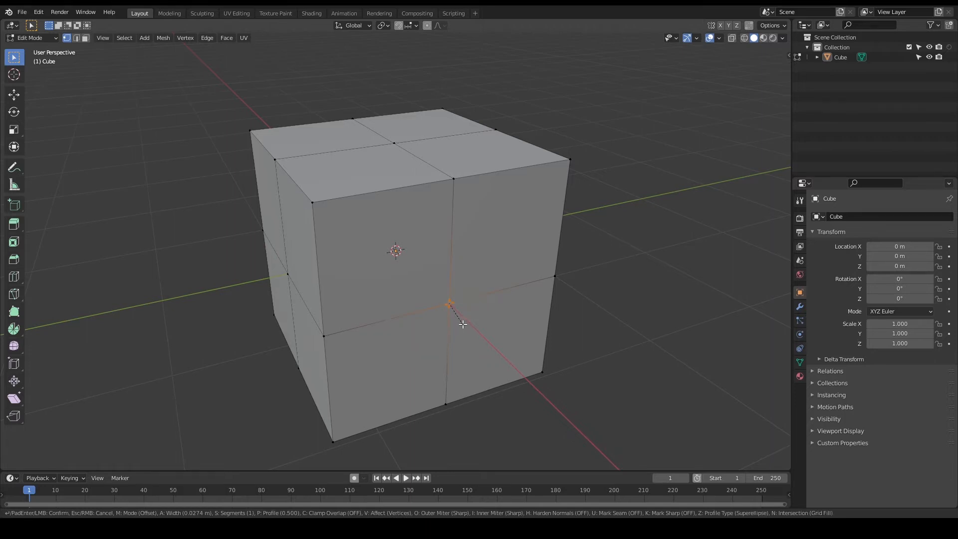
Bevel the centre vertex of the cube's +X side about 0.034 m wide with 3 segments and a shape of 0.085
left_click(462, 325)
left_click(42, 460)
left_click(164, 319)
left_click(164, 319)
left_click(137, 327)
type("0.085")
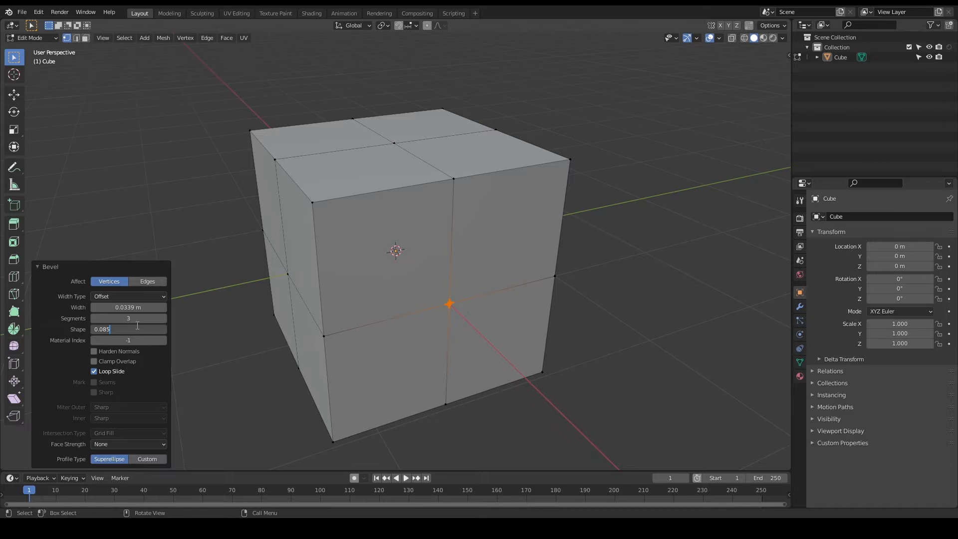
key("Return")
Select all faces inside the small beveled circle and delete them to open a pinhole in the cube's side
scroll(601, 398, "up", 3)
scroll(589, 363, "up", 4)
scroll(580, 358, "up", 2)
middle_click_drag(578, 366, 514, 392, "shift")
scroll(502, 336, "up", 3)
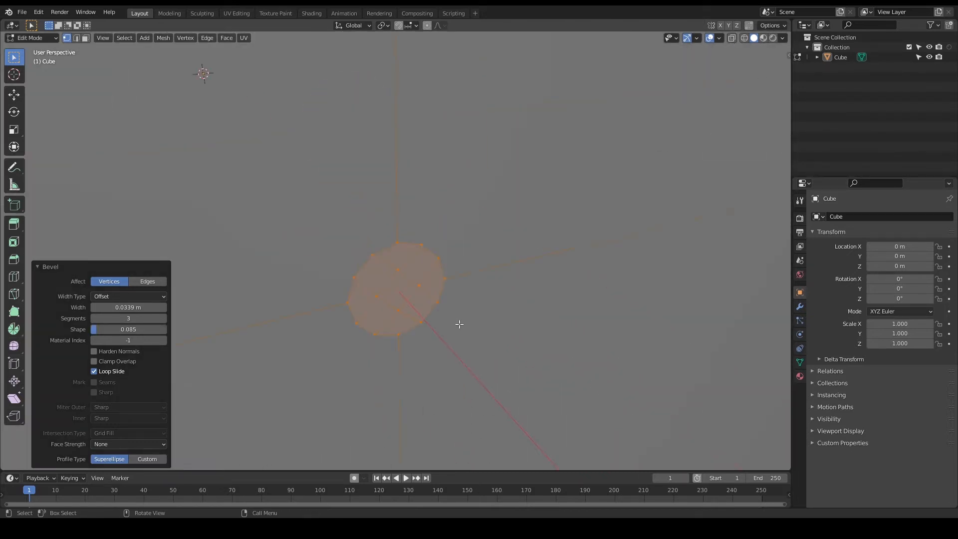
key("alt+a")
key("3")
left_click_drag(376, 263, 423, 314)
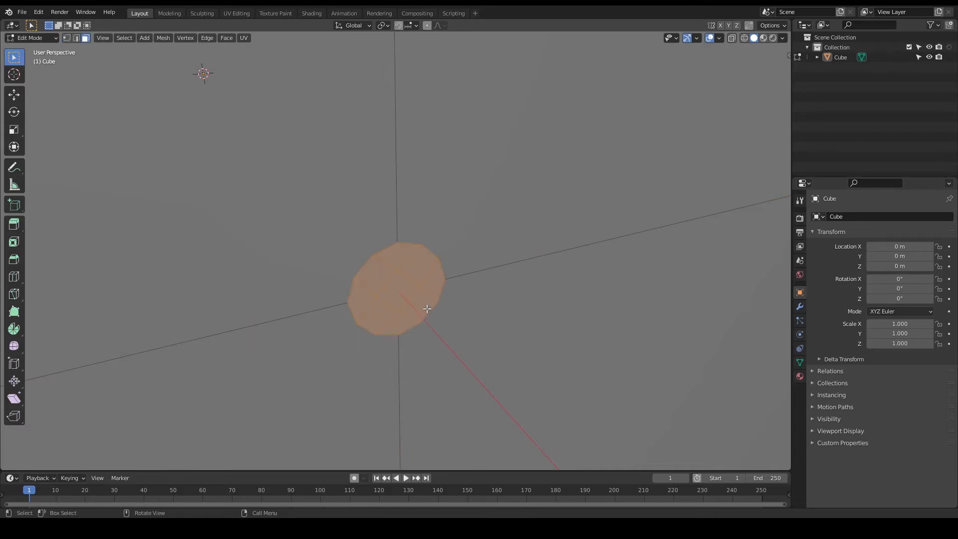
key("x")
left_click(428, 310)
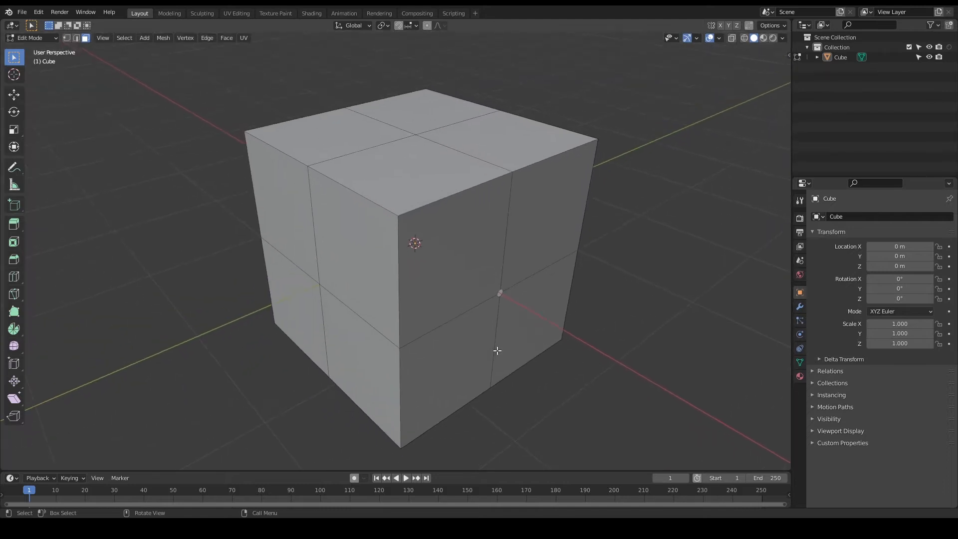
Select all faces of the cube except the four on the side opposite the pinhole, in material preview shading
middle_click_drag(498, 350, 513, 345)
mouse_move(334, 274)
middle_mouse_down()
mouse_move(443, 286)
mouse_move(317, 287)
mouse_move(470, 289)
middle_mouse_up()
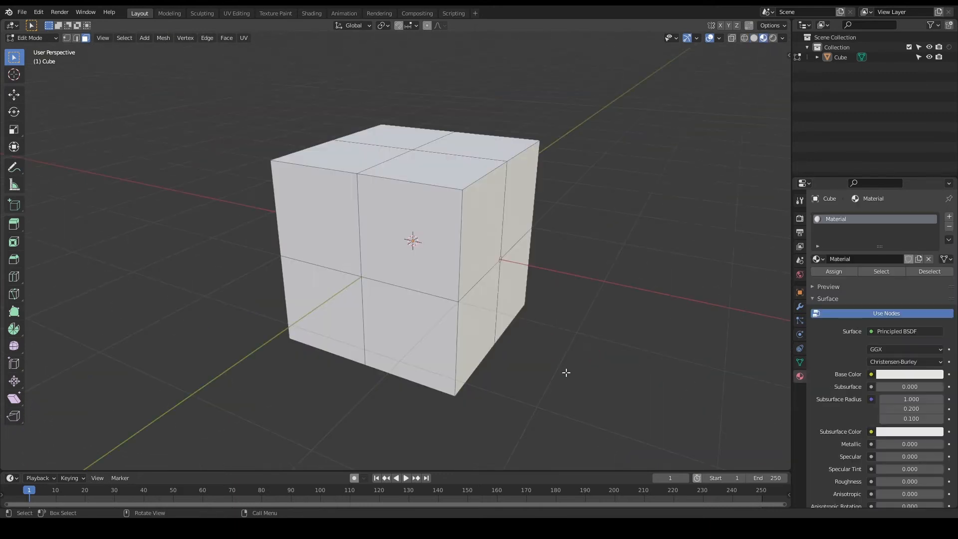
key("a")
middle_click_drag(565, 372, 470, 364)
left_click(312, 211, "shift")
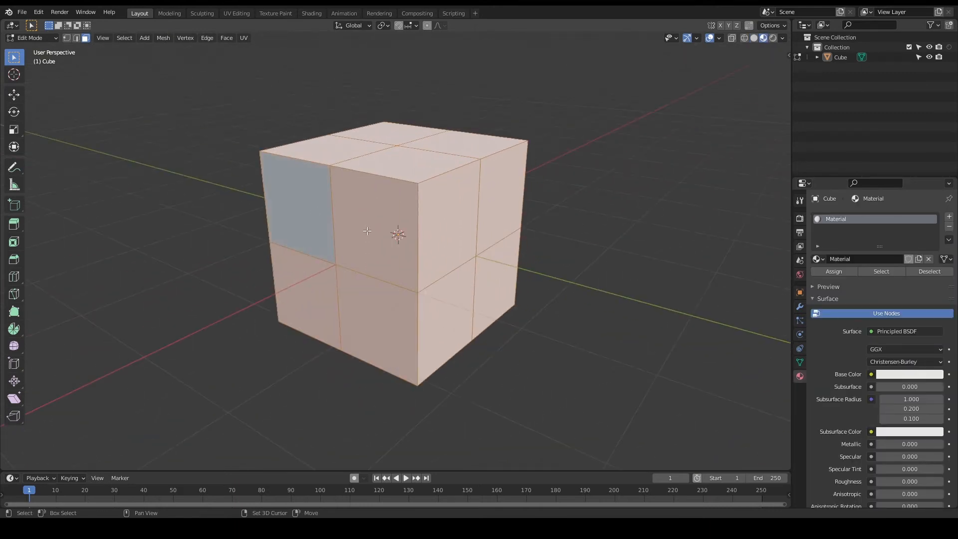
left_click(363, 253, "shift")
left_click(356, 293, "shift")
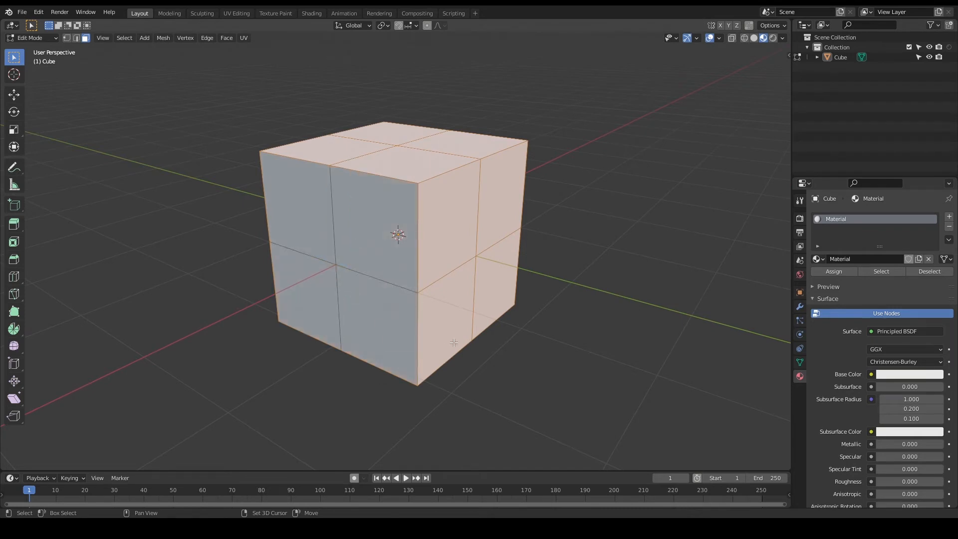
middle_click_drag(657, 340, 553, 342)
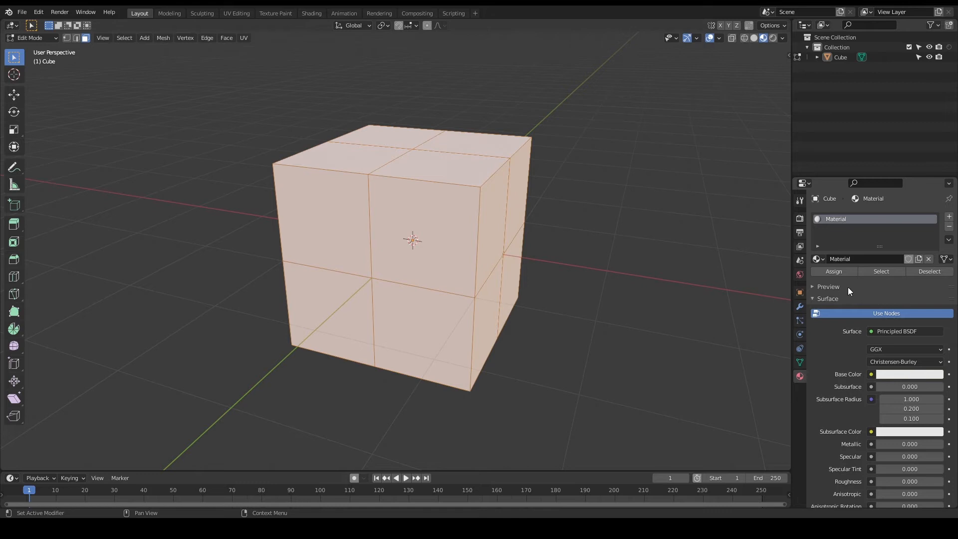
Add a second material with a black base color, zero specular and zero roughness, and assign it to the selected faces
left_click(949, 217)
left_click(902, 278)
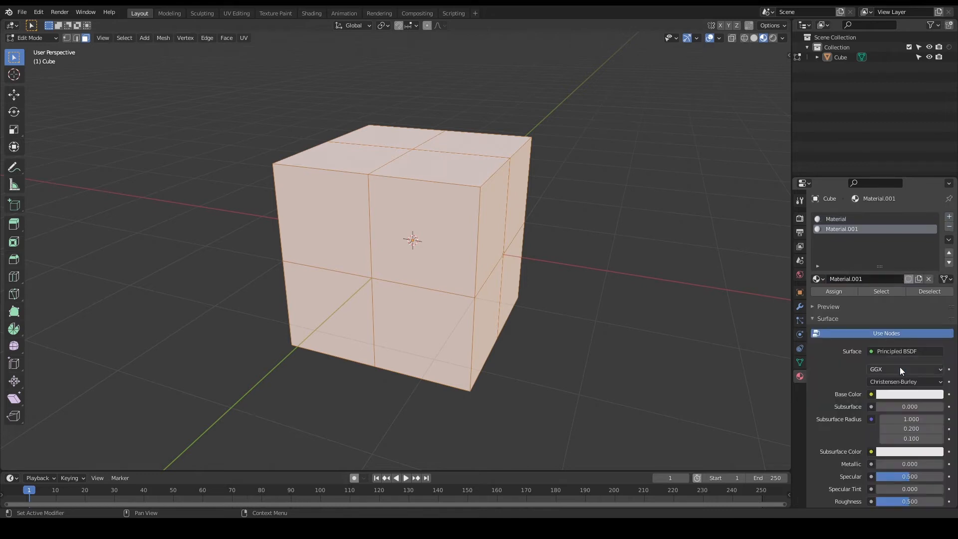
left_click(903, 395)
left_click_drag(936, 296, 935, 328)
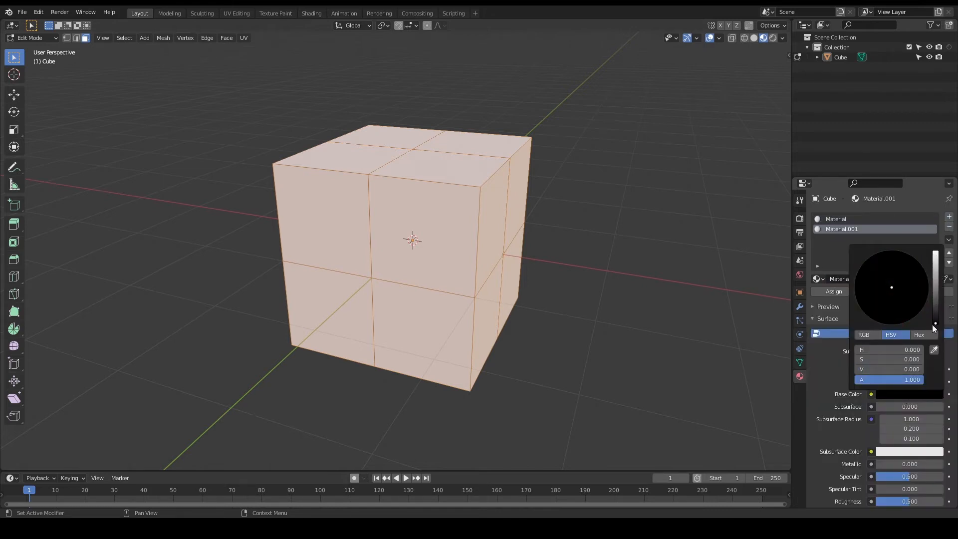
scroll(899, 474, "down", 4)
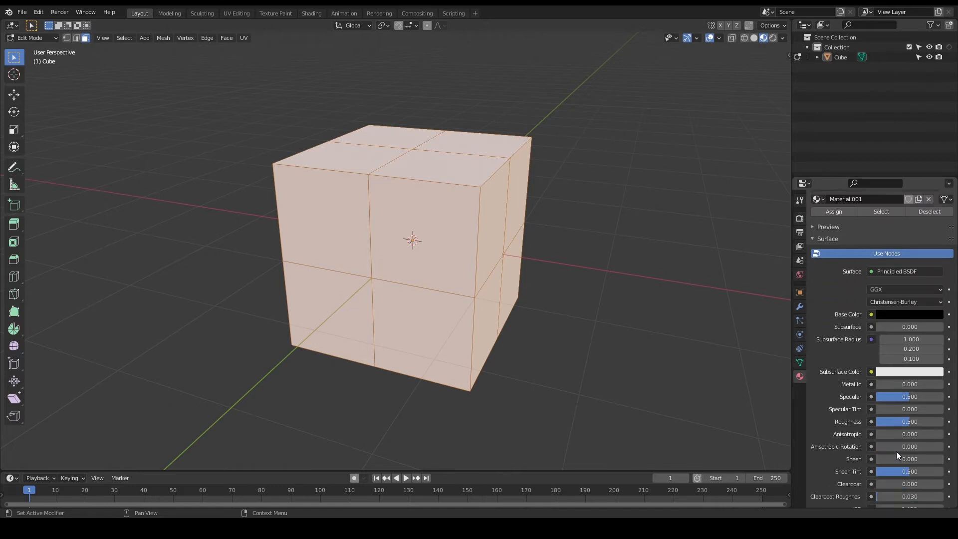
left_click_drag(908, 397, 876, 419)
scroll(850, 345, "up", 3)
scroll(850, 345, "up", 1)
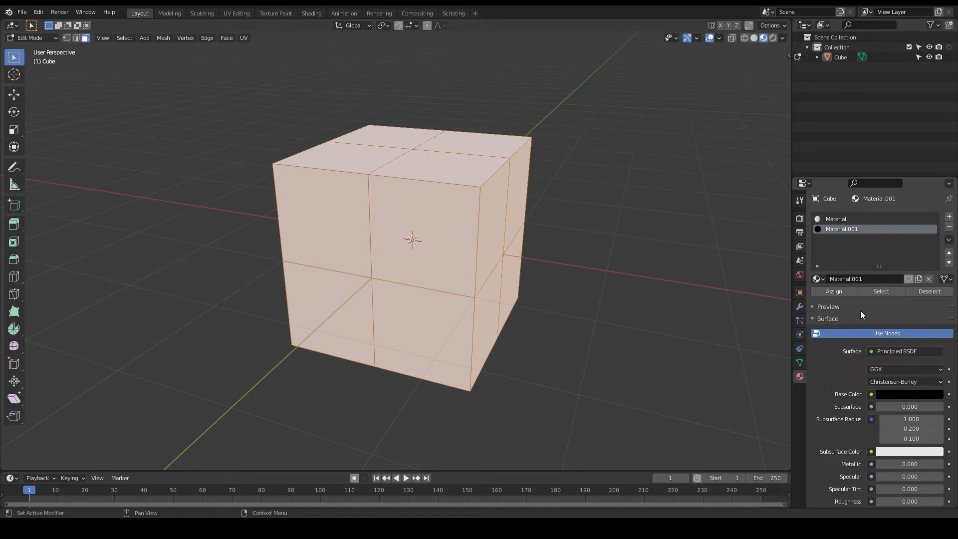
left_click(844, 290)
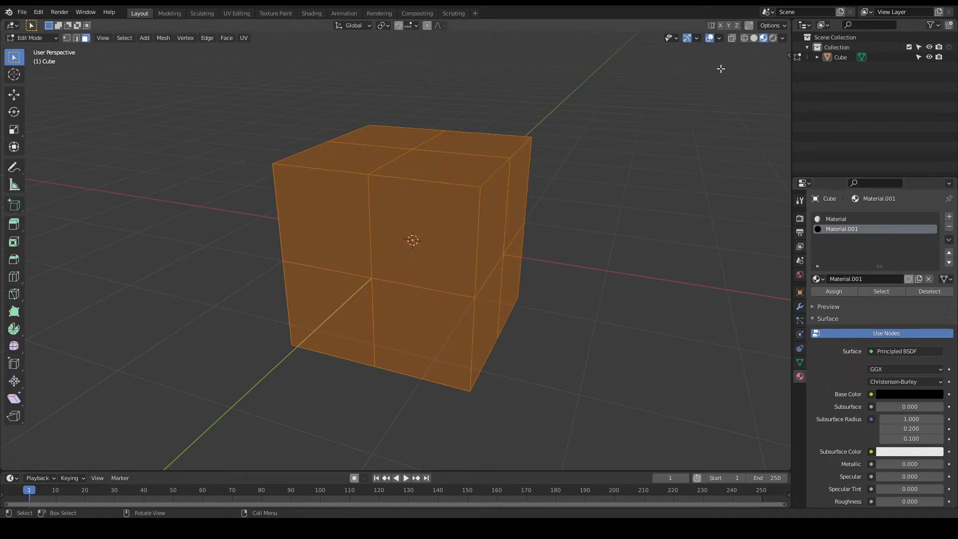
Return to Object Mode, check the cube from several sides and switch the viewport to solid shading
key("Tab")
middle_click_drag(559, 314, 614, 332)
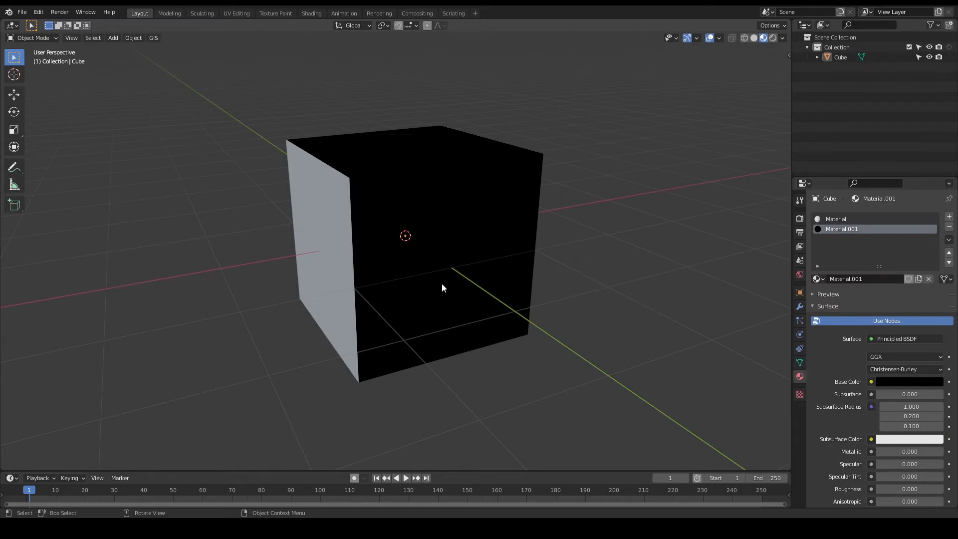
middle_click_drag(421, 260, 356, 264)
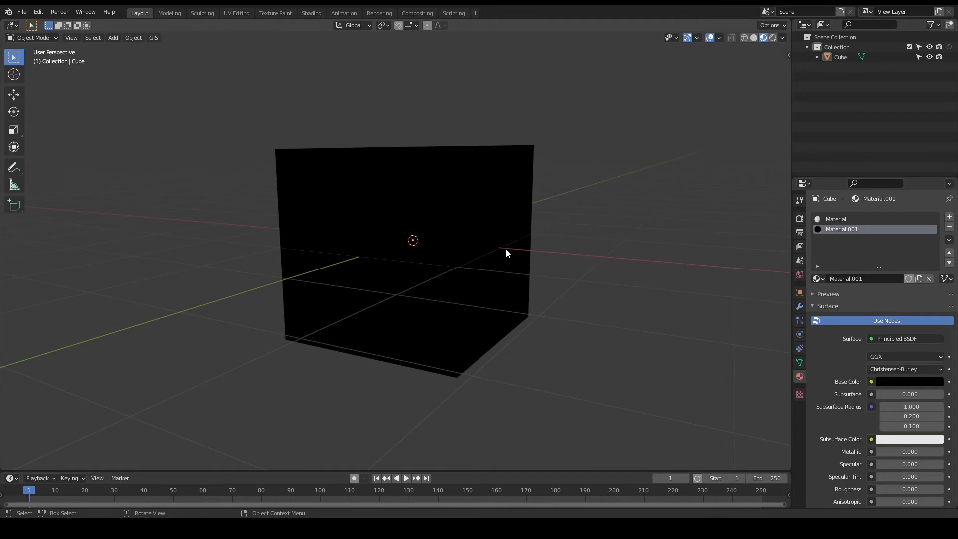
key("z")
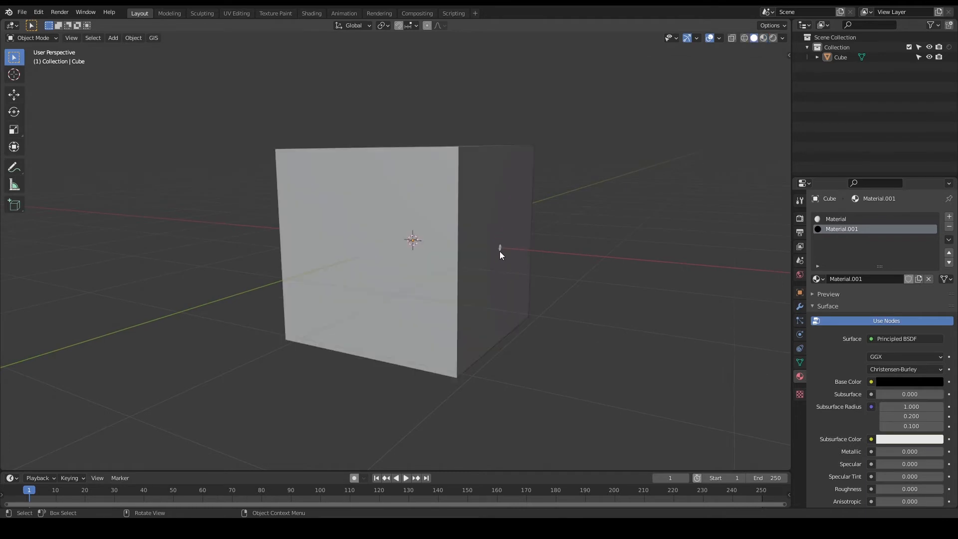
middle_click_drag(500, 251, 585, 250)
Add a point light in front view and move it 2 m along X, outside the cube in front of the pinhole
key("KP_1")
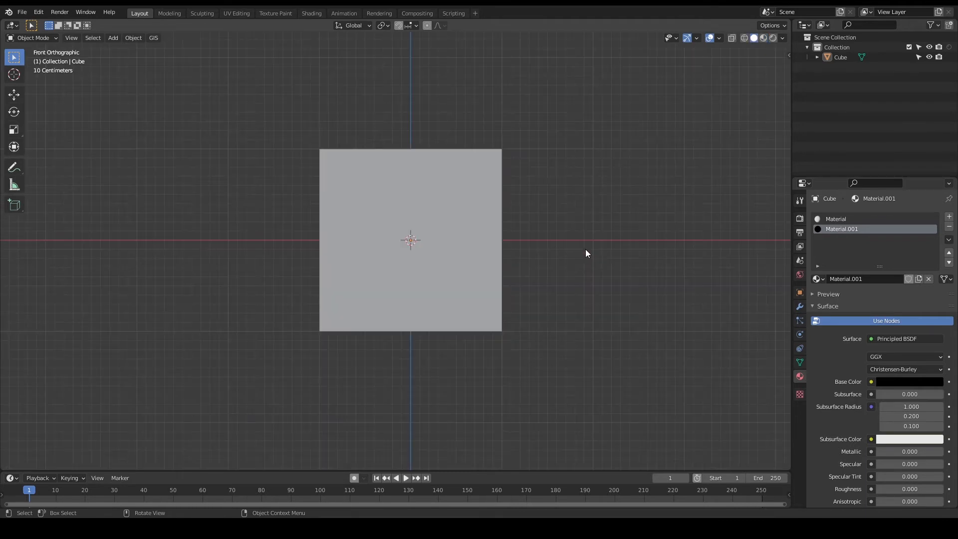
key("shift+a")
mouse_move(585, 249)
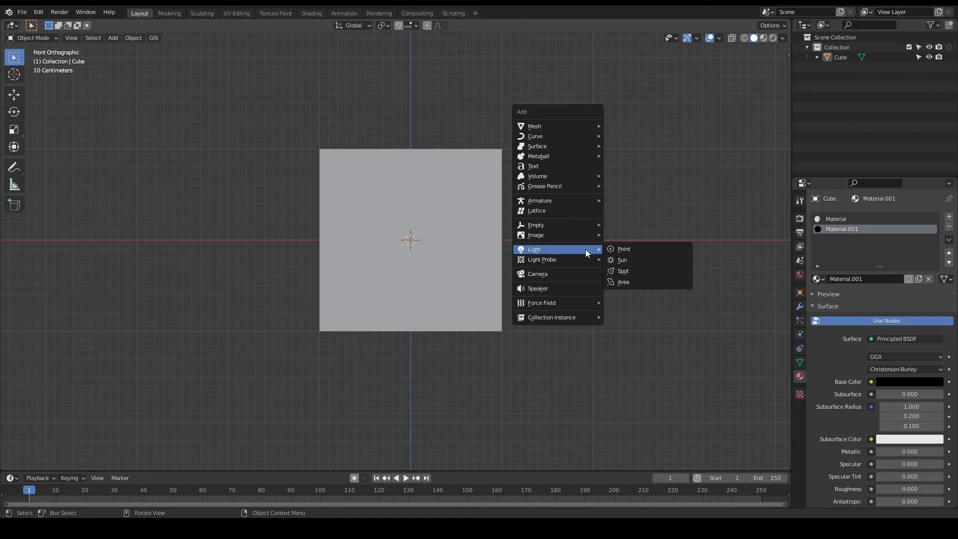
left_click(631, 247)
key("g")
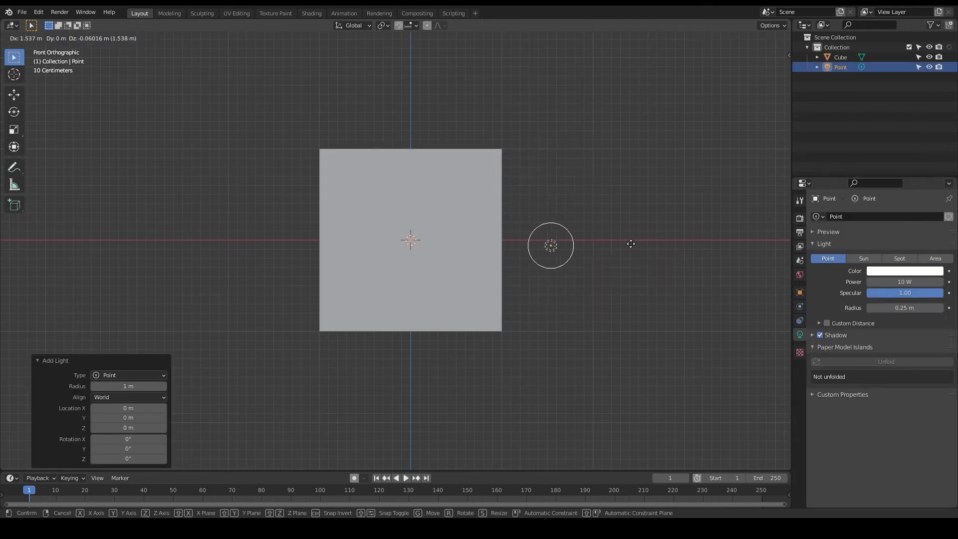
left_click(671, 238)
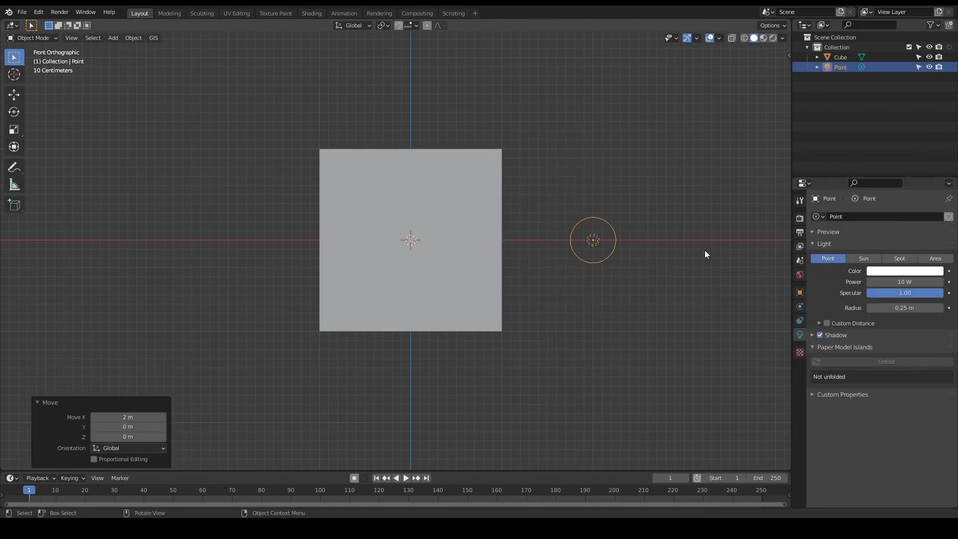
Set the point light's power to 1000 W
left_click(909, 283)
type("1000")
key("Return")
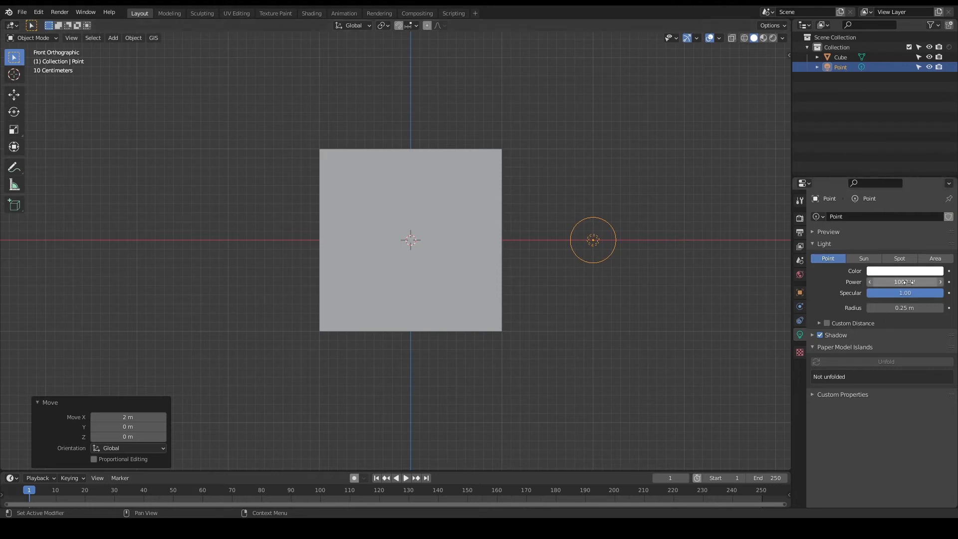
Add a camera aligned to the right view and move it 1 m along X onto the pinhole wall, using wireframe shading
key("KP_3")
key("shift+a")
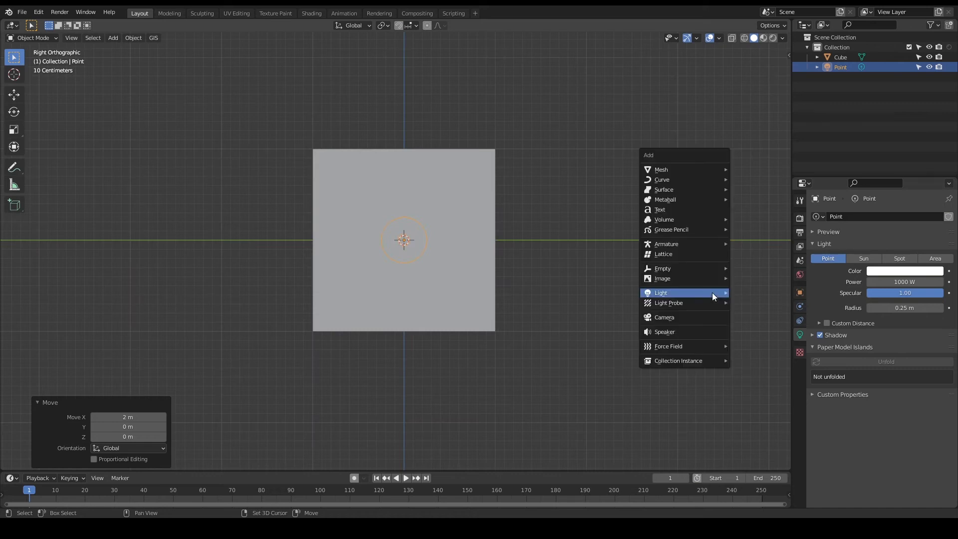
left_click(699, 317)
key("KP_1")
key("g")
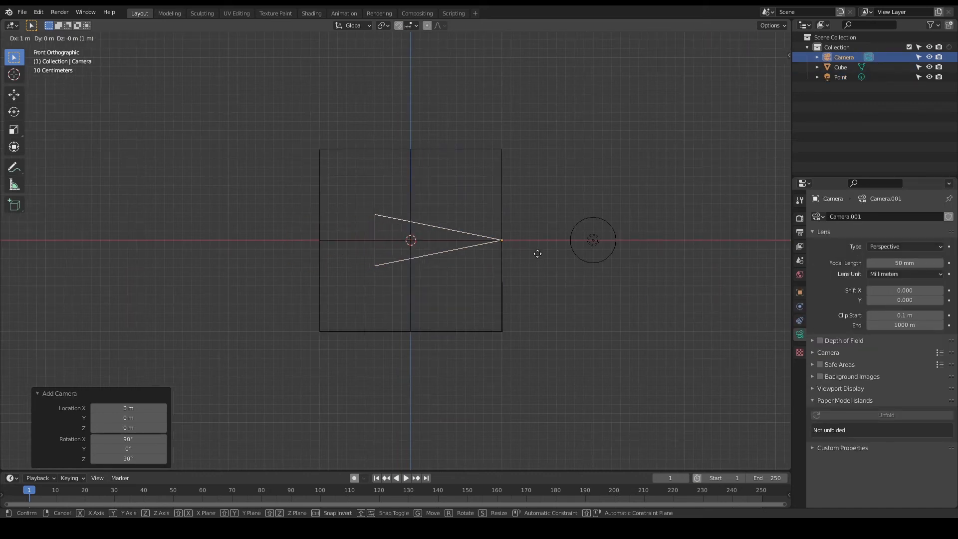
left_click(539, 254, "ctrl")
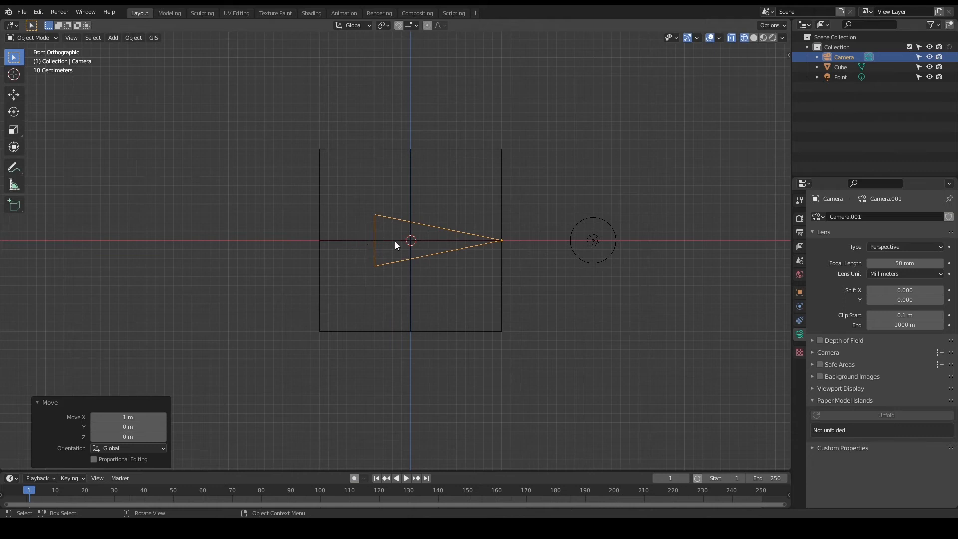
Look through the camera and set its focal length to 17 mm so the whole back wall fits the frame
key("KP_0")
left_click_drag(905, 263, 884, 263)
scroll(421, 270, "up", 2)
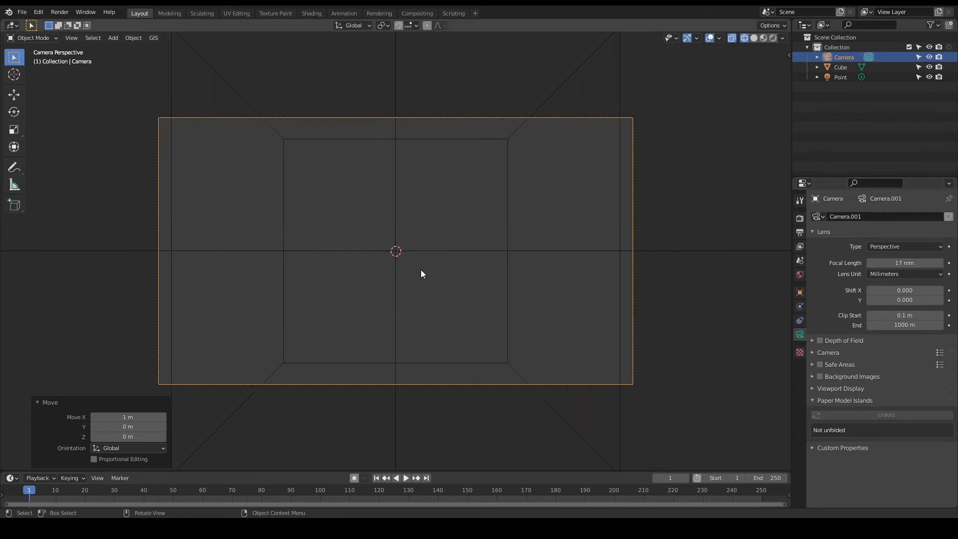
Show the camera view in rendered shading and disable soft shadows in the Eevee render settings
left_click(763, 38)
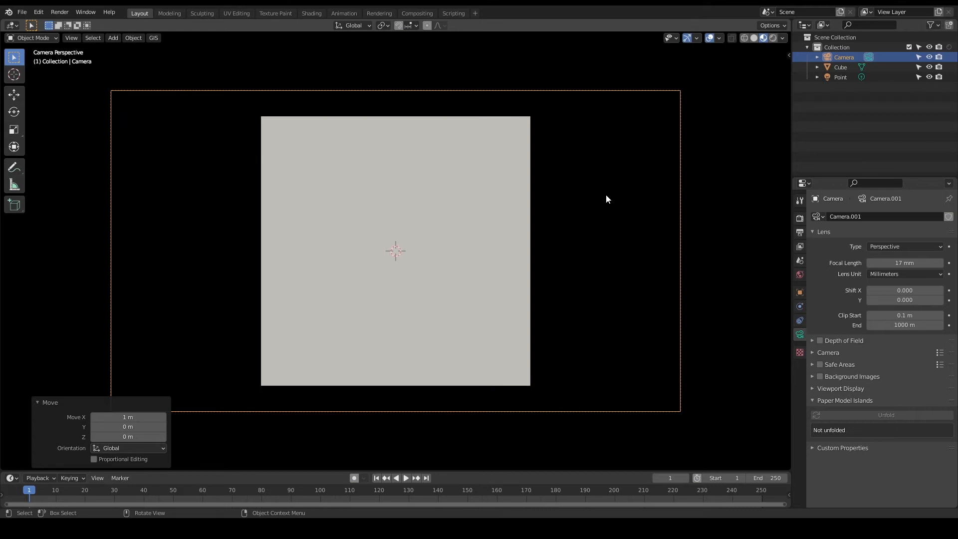
left_click(773, 40)
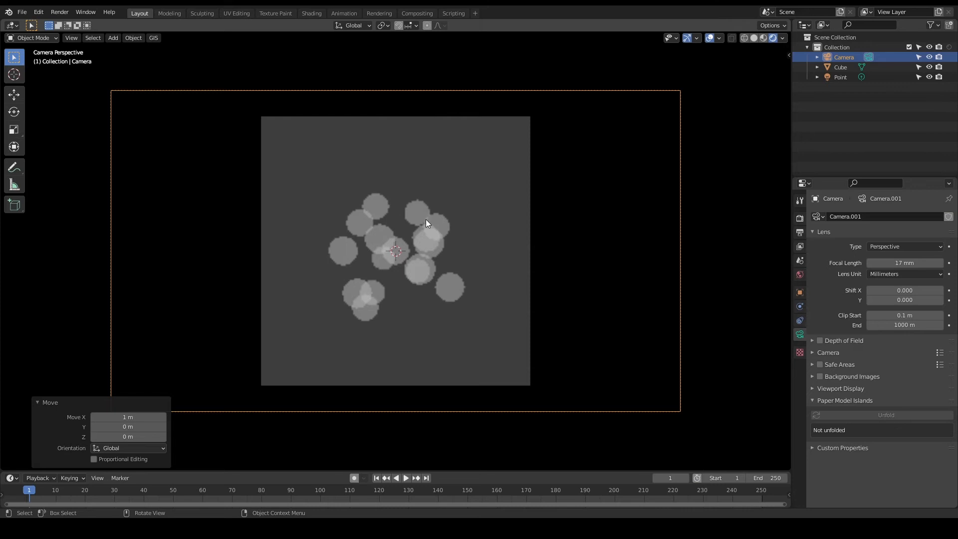
left_click(800, 219)
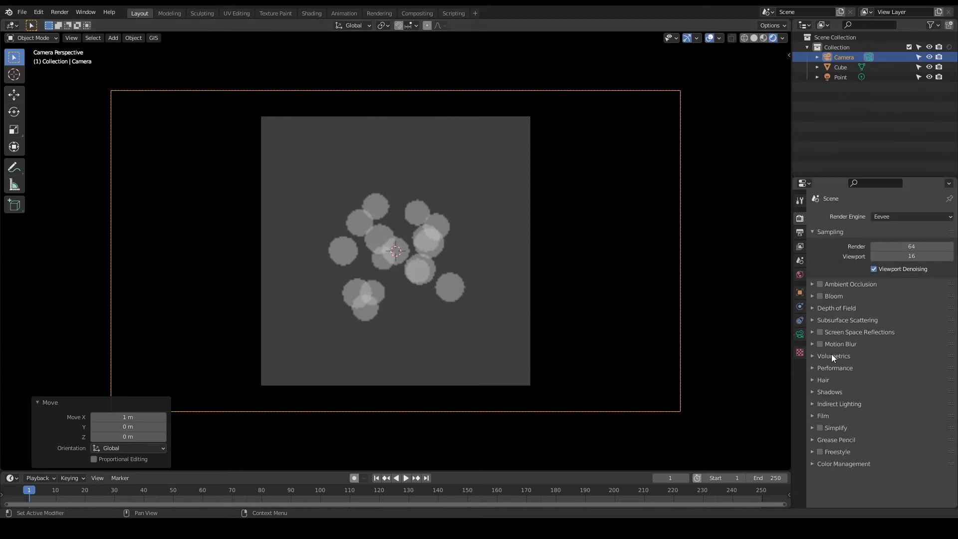
left_click(813, 392)
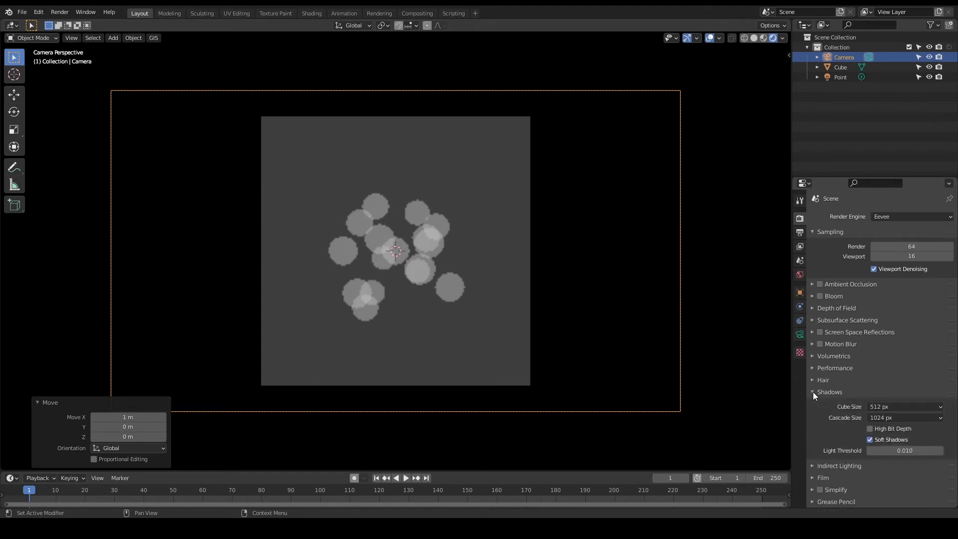
left_click(870, 439)
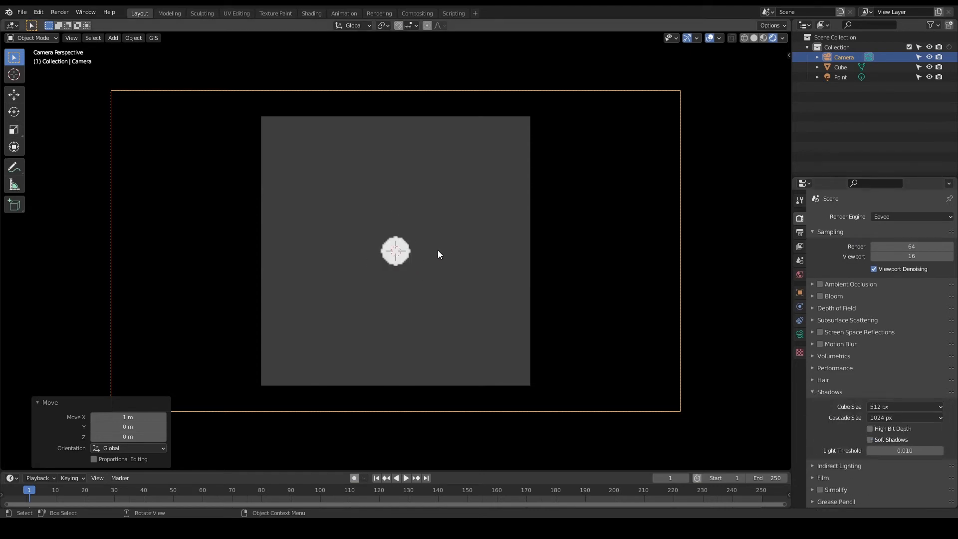
scroll(395, 252, "down", 3)
mouse_move(377, 256)
middle_mouse_down()
mouse_move(375, 271)
mouse_move(364, 266)
mouse_move(372, 262)
middle_mouse_up()
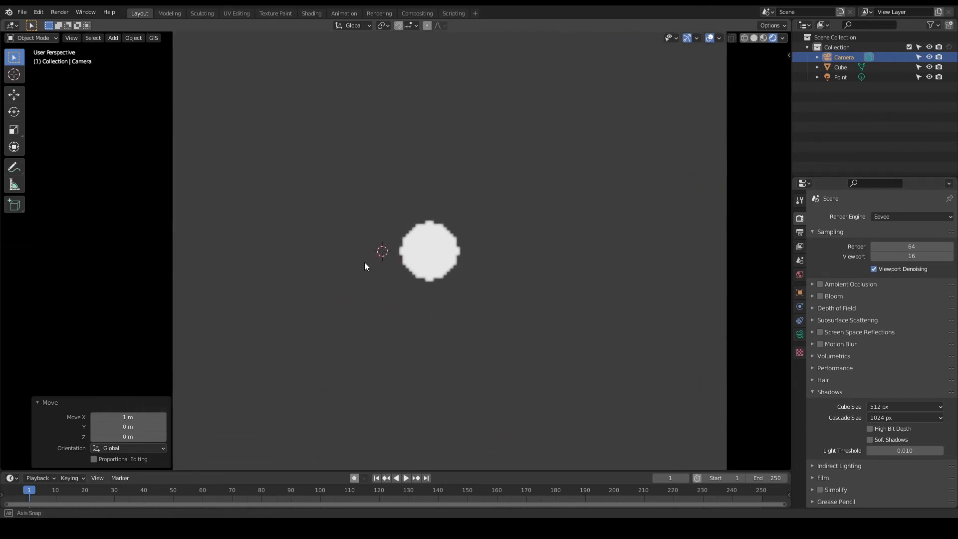
key("KP_0")
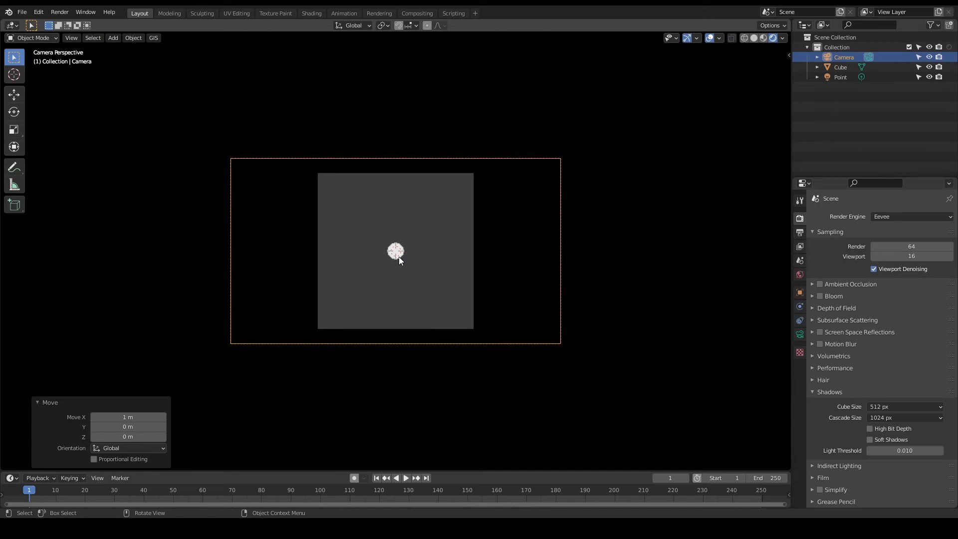
Duplicate the point light about 0.19 m upward along Z and check the projection through the camera
middle_click_drag(399, 257, 642, 298)
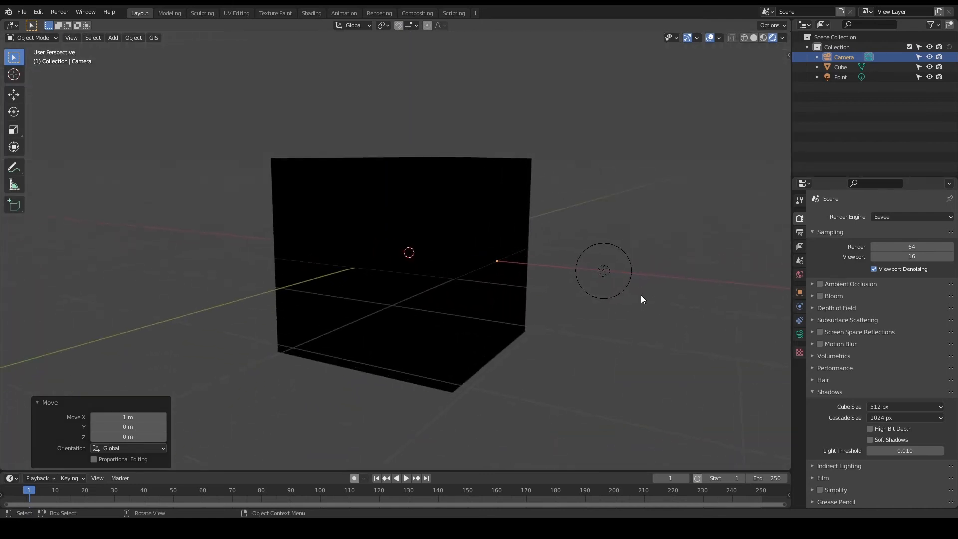
left_click(612, 244)
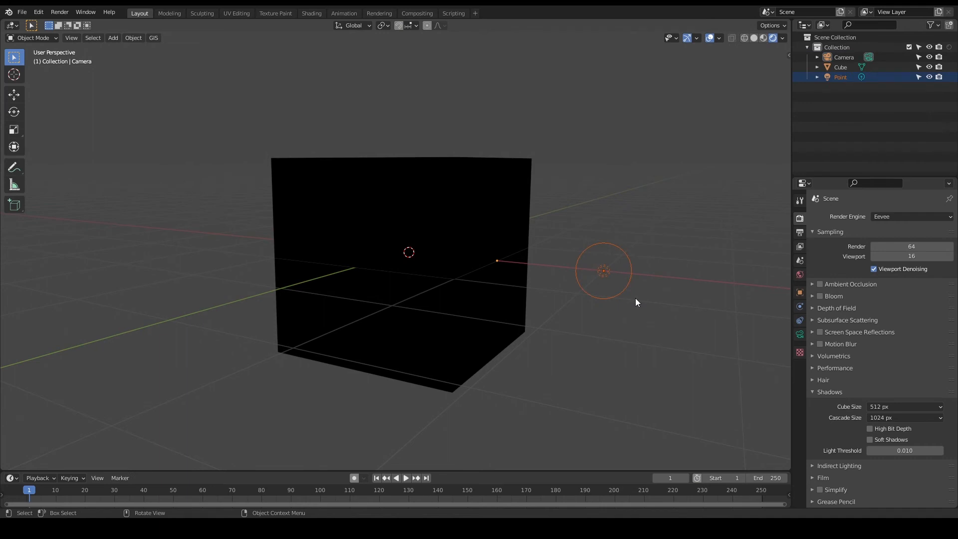
key("shift+d")
key("z")
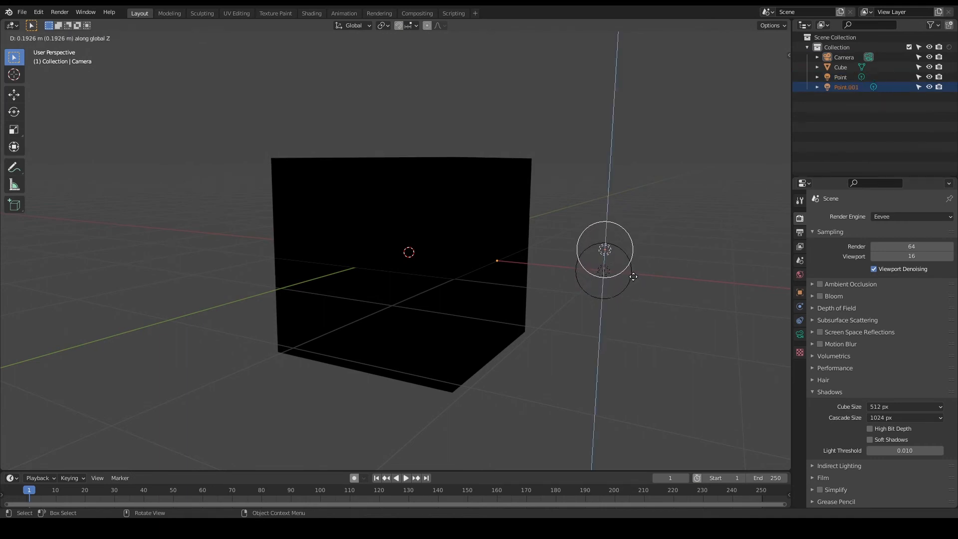
left_click(634, 276)
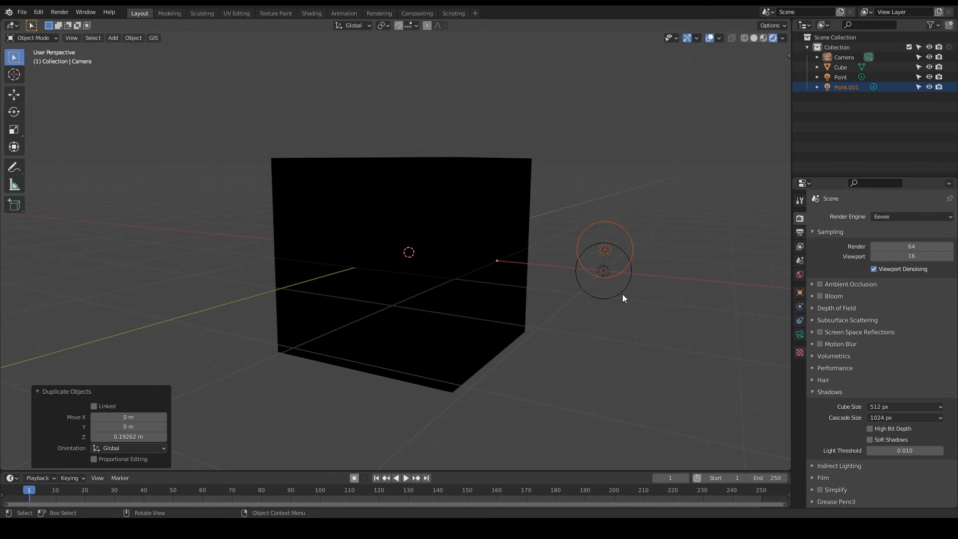
key("KP_0")
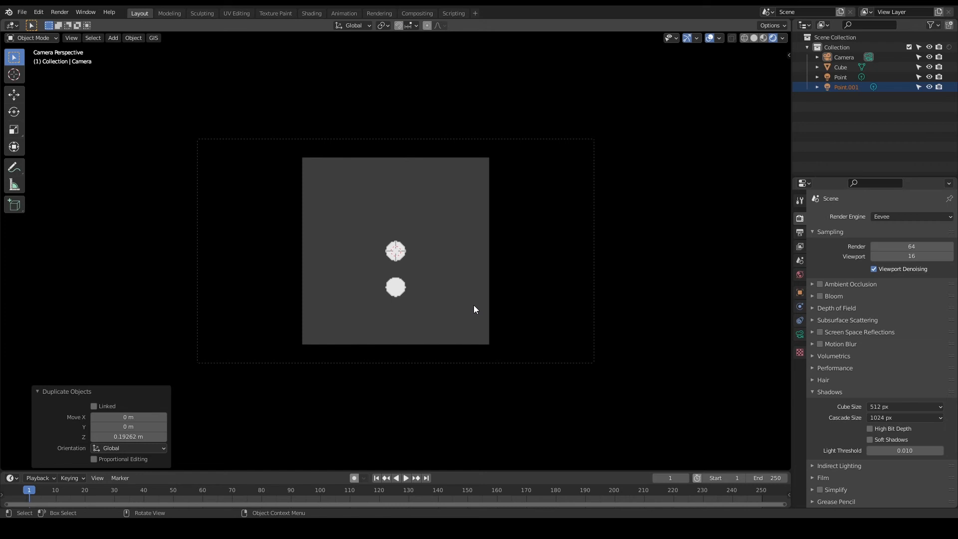
In the front view, duplicate both point lights about 0.40 m upward along Z to form a vertical column
key("KP_1")
left_click_drag(565, 205, 627, 283)
key("shift+d")
key("z")
left_click(631, 247)
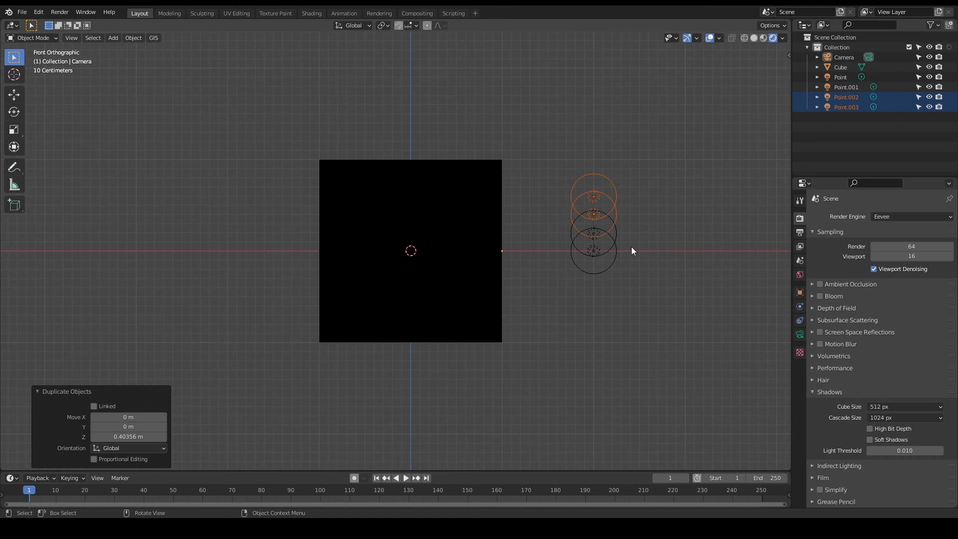
In the right view, duplicate the two upper point lights, rotated into a horizontal row, and move the copies to one side of the column
key("KP_3")
key("shift+d")
key("r")
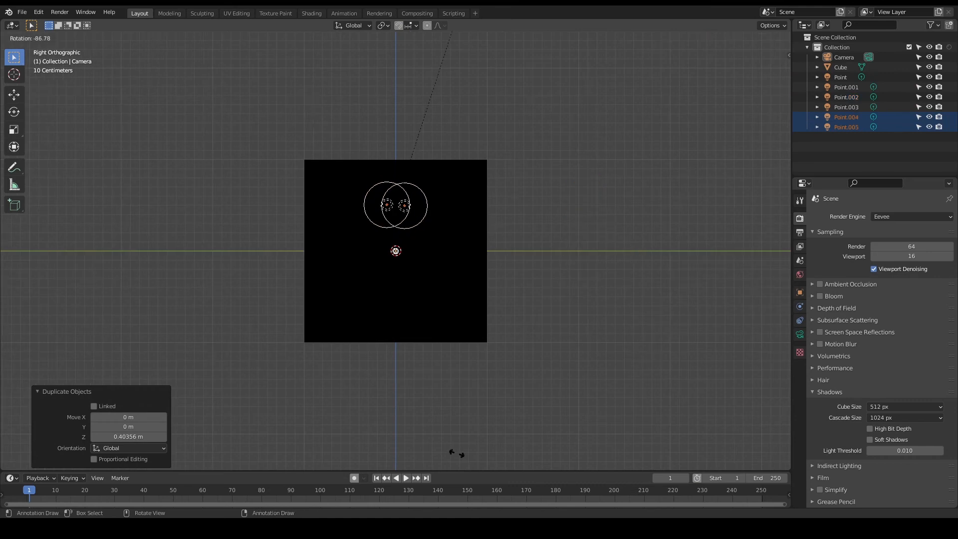
left_click(456, 454)
key("g")
left_click(430, 443)
Duplicate the horizontal light pair about 0.8 m along Y to the column's other side and check the projection through the camera
key("shift+d")
left_click(469, 290)
middle_click_drag(410, 400, 465, 440)
key("KP_0")
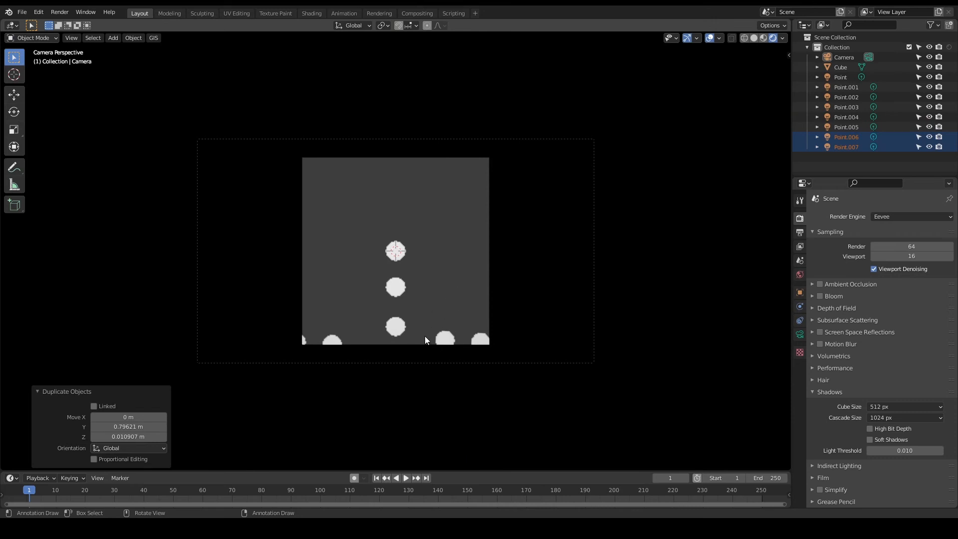
Select all the point lights outside the cube and delete them
key("KP_Decimal")
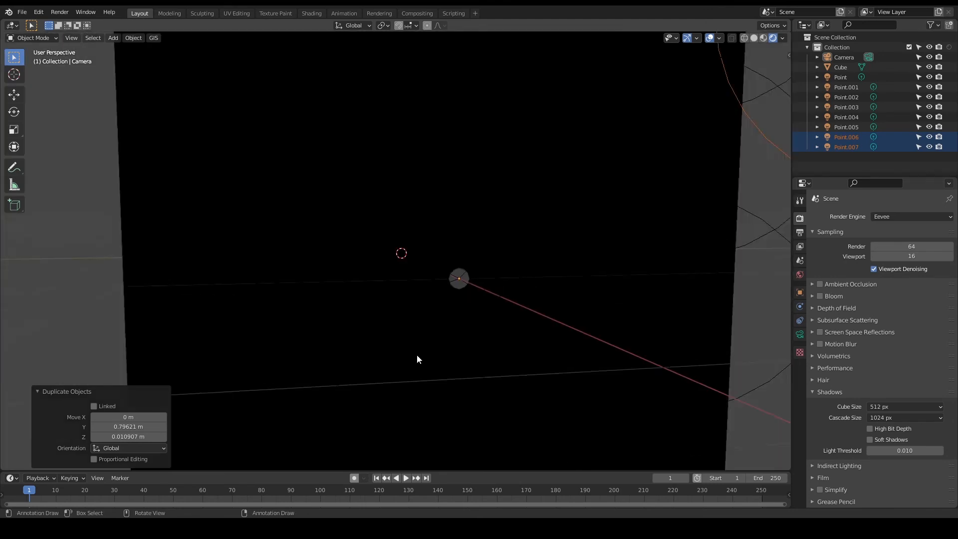
scroll(418, 355, "down", 3)
middle_click_drag(418, 355, 471, 364)
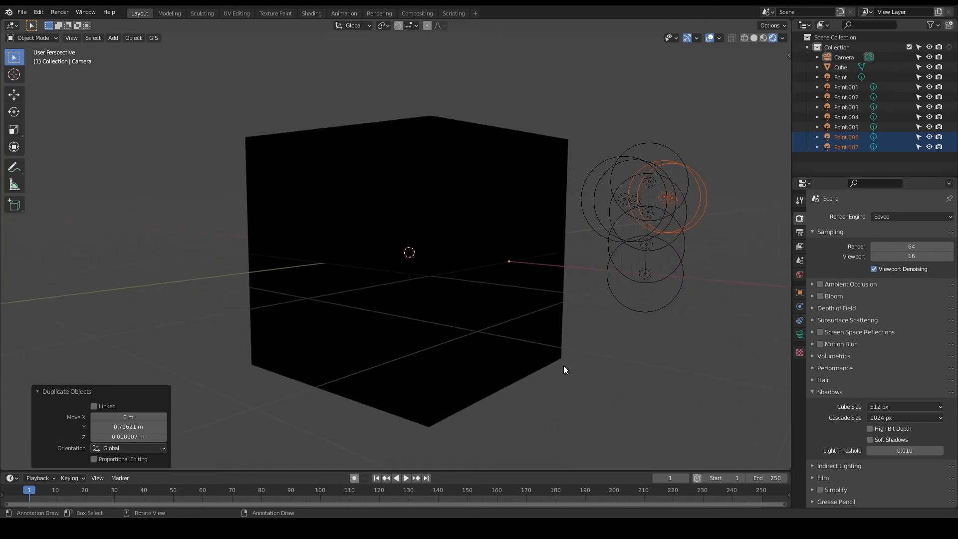
left_click_drag(712, 142, 585, 332)
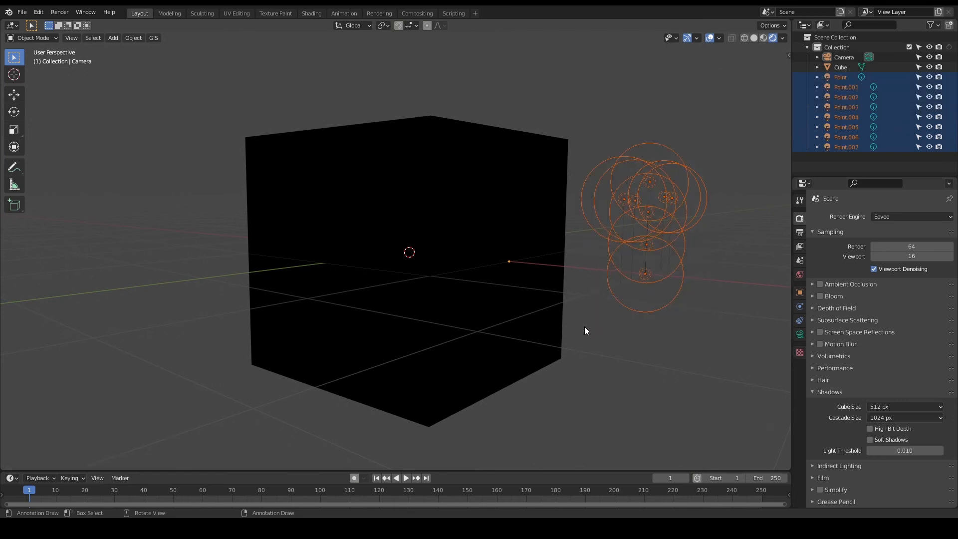
key("Delete")
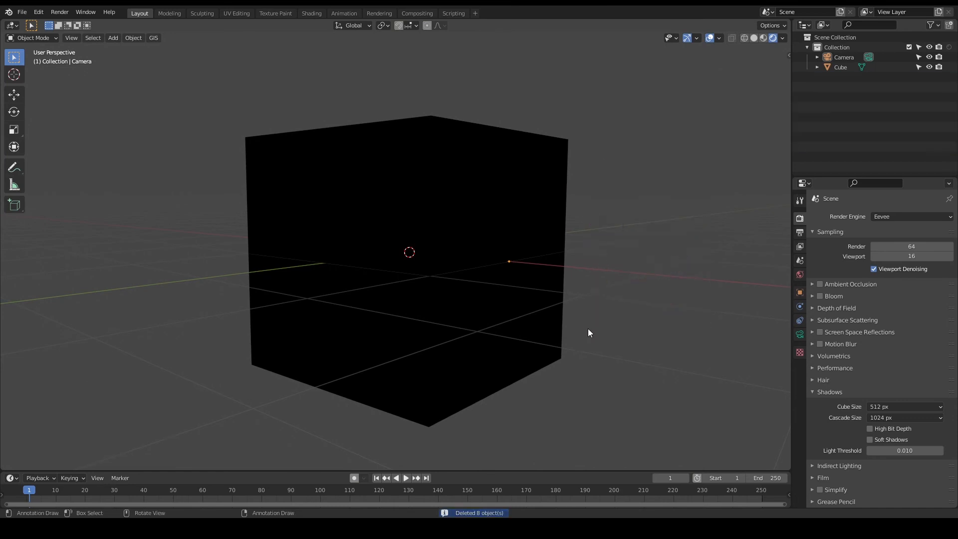
Add an area light and move it about 2.07 m along X, outside the cube's pinhole wall
key("shift+a")
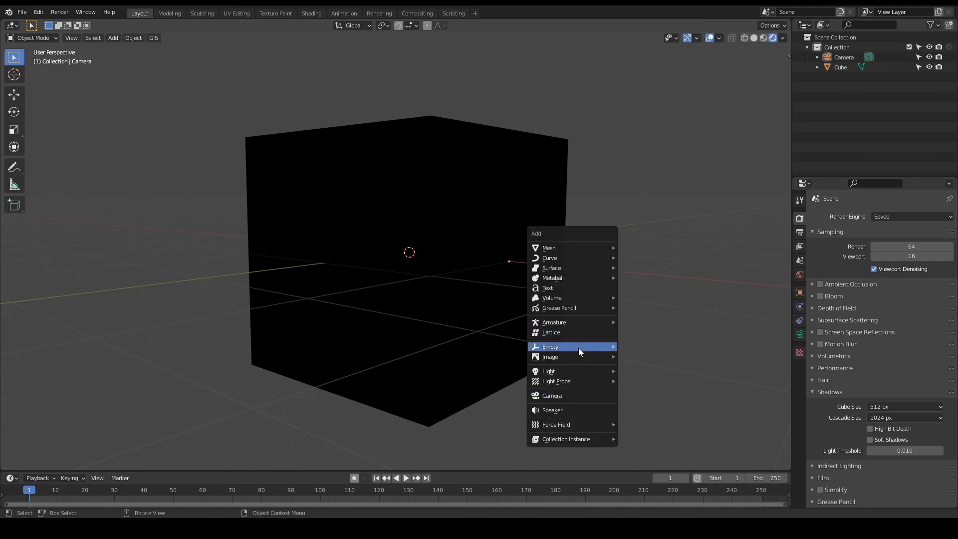
mouse_move(576, 371)
left_click(641, 404)
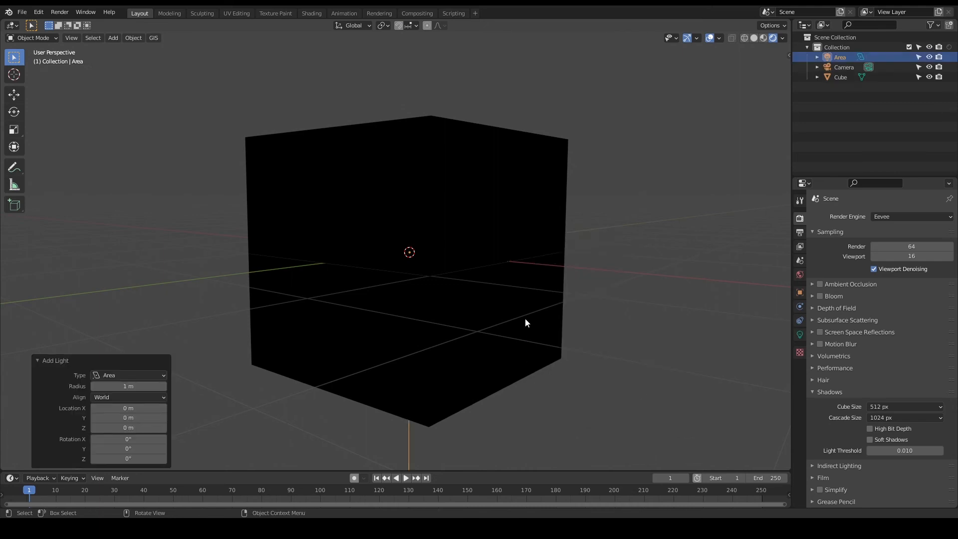
key("g")
key("x")
left_click(768, 379)
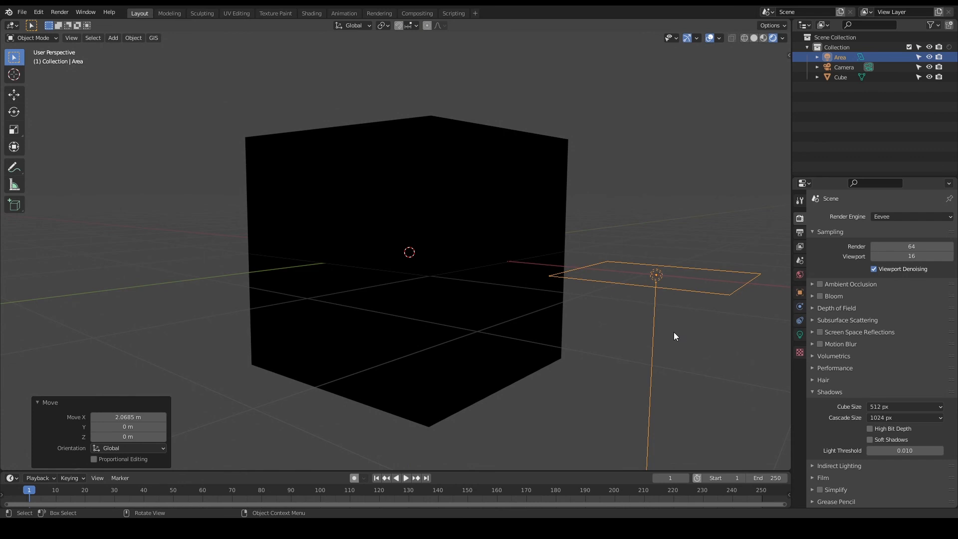
Turn the area light into an upright strip facing the pinhole, scaled to about 0.18 along Y, and set its power to 1000 W
key("r")
key("y")
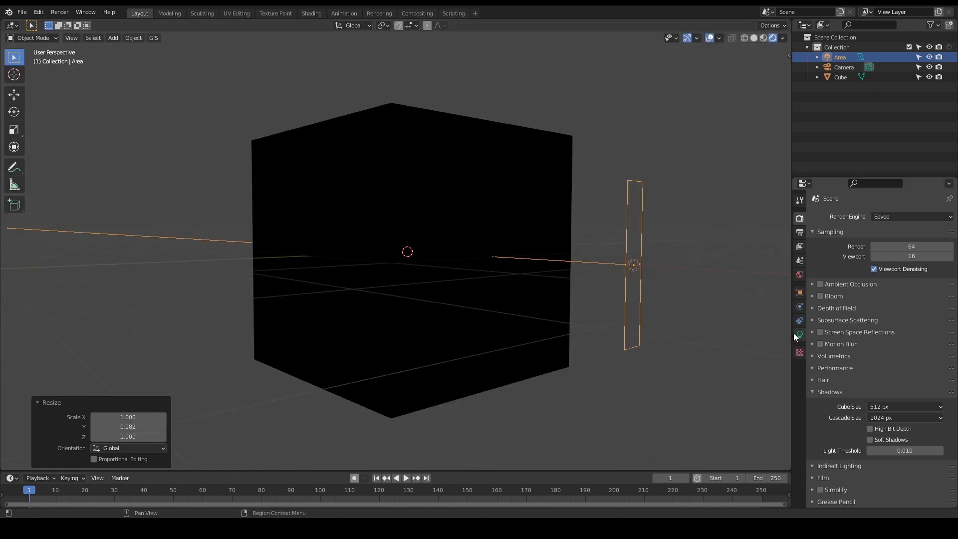
left_click(799, 334)
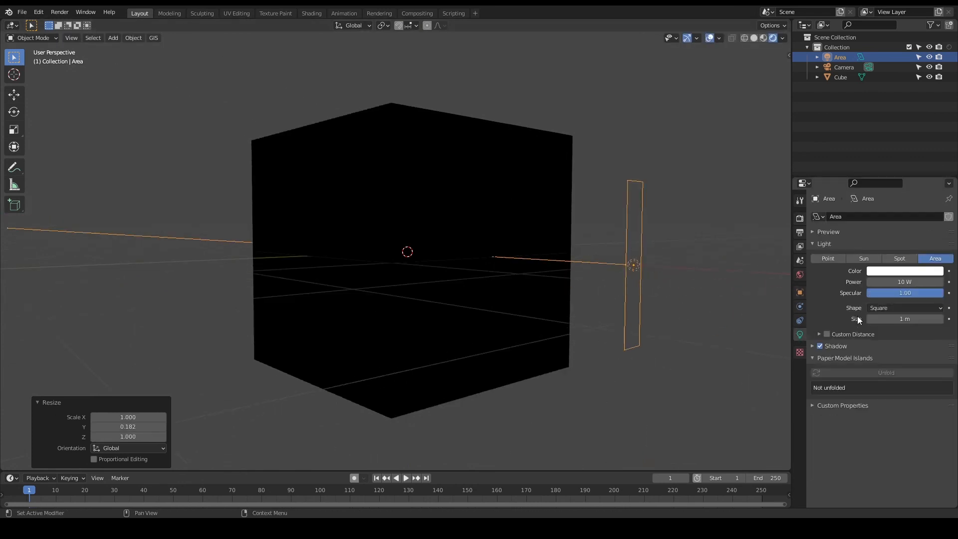
left_click(895, 282)
type("1000")
key("Return")
Duplicate the area light strip upward along Z and rotate the copy 90° about X to make a crossbar
key("shift+d")
key("z")
left_click(663, 222)
type("ryx90")
key("Return")
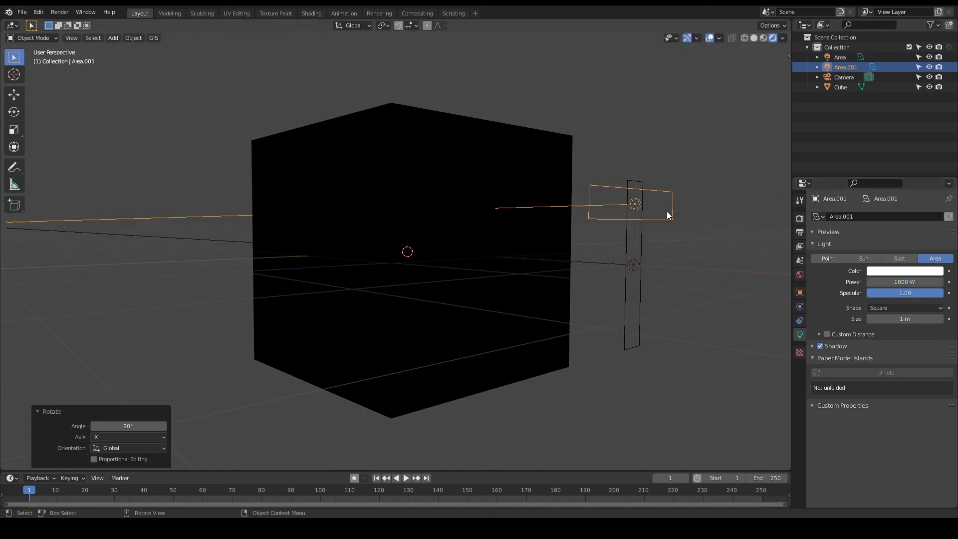
Move the vertical area light strip about 0.05 m down along Z and check the projection through the camera
scroll(637, 256, "down", 1)
middle_click_drag(637, 256, 560, 308)
left_click(617, 254)
key("g")
key("z")
left_click(630, 264)
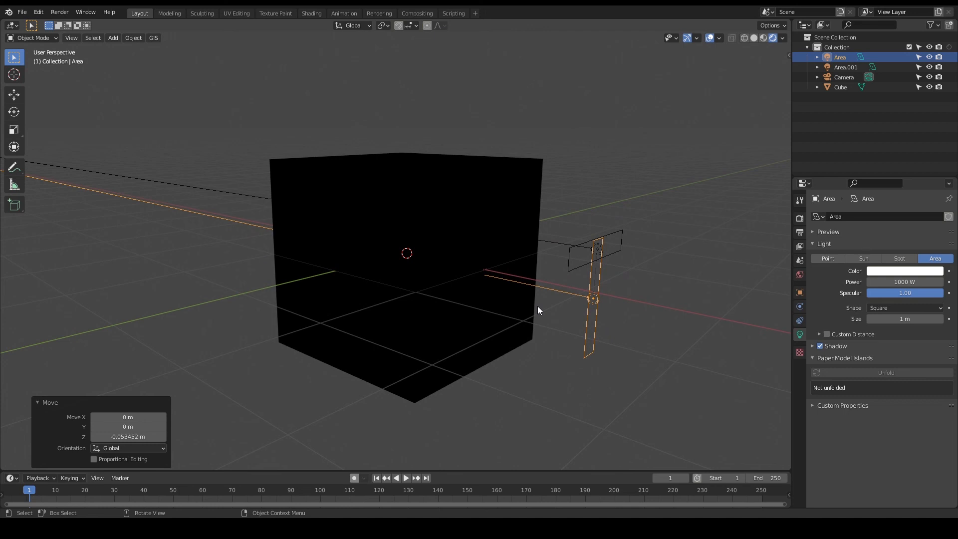
key("KP_0")
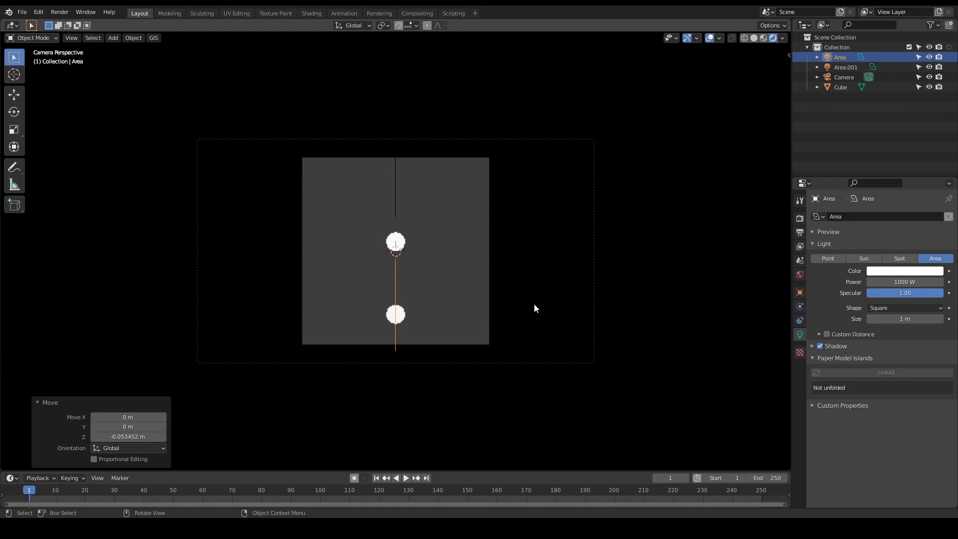
Set the scene's render engine to Cycles
left_click(800, 218)
left_click(889, 216)
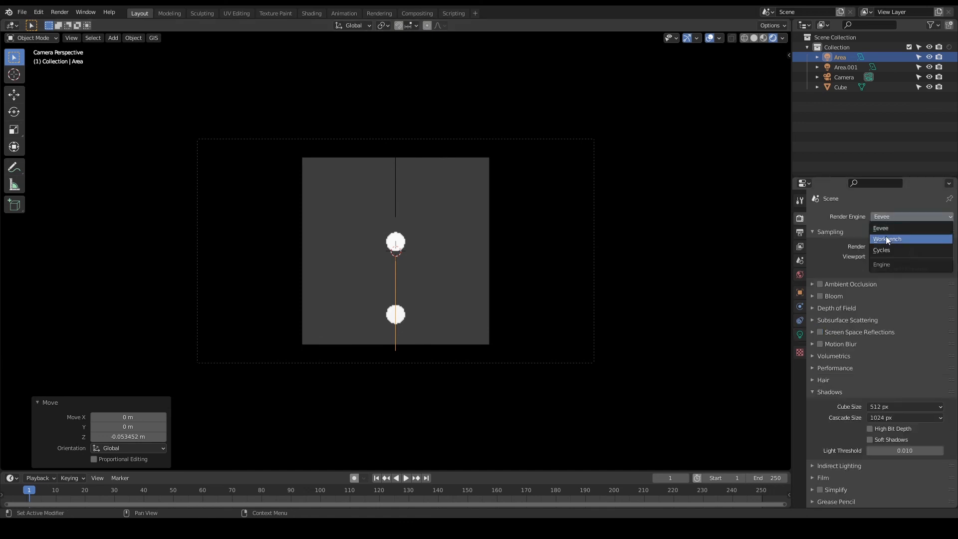
left_click(887, 246)
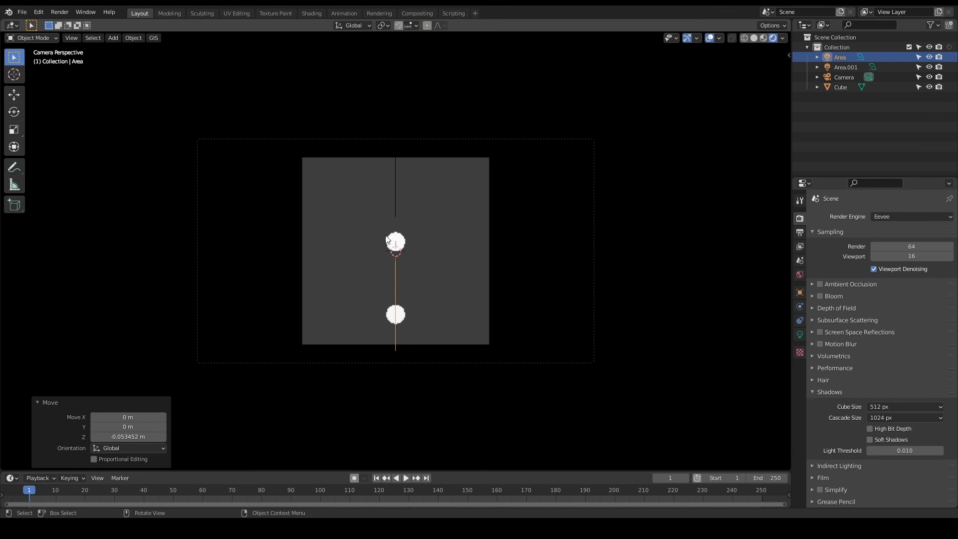
left_click(910, 216)
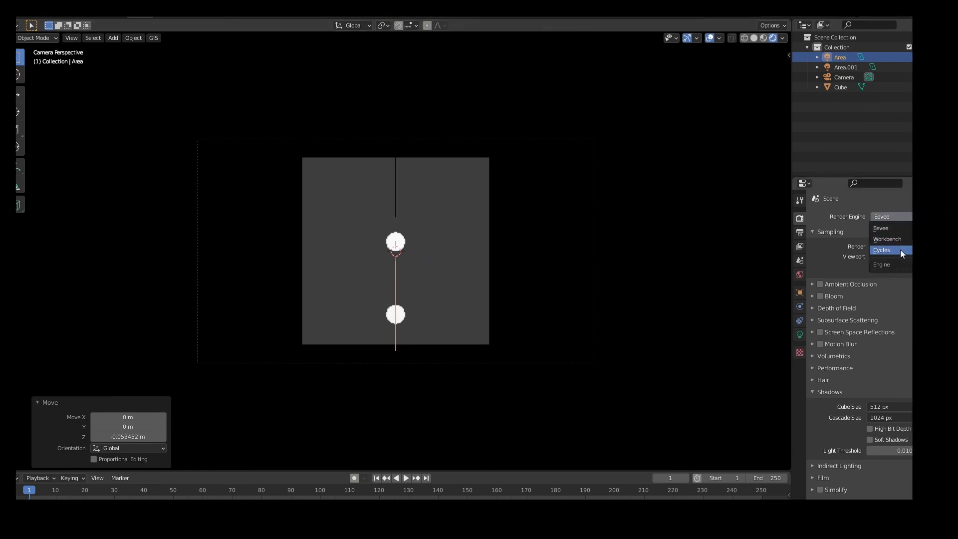